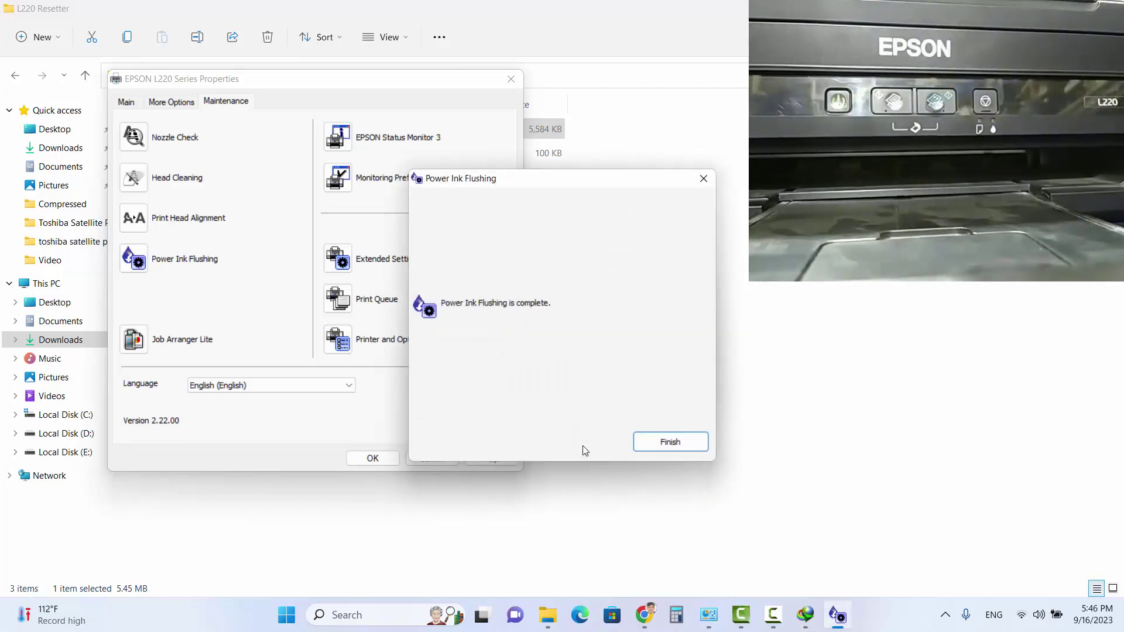
Finish the completed Power Ink Flushing utility and dismiss the Download Manager update window.
left_click(672, 445)
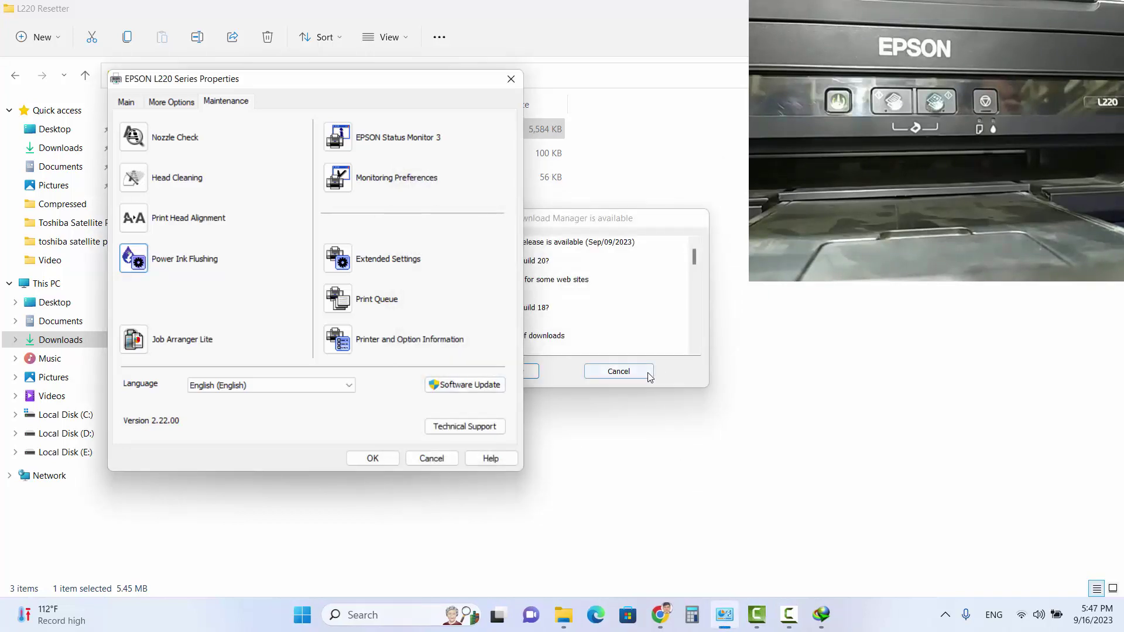
left_click(643, 375)
left_click(616, 372)
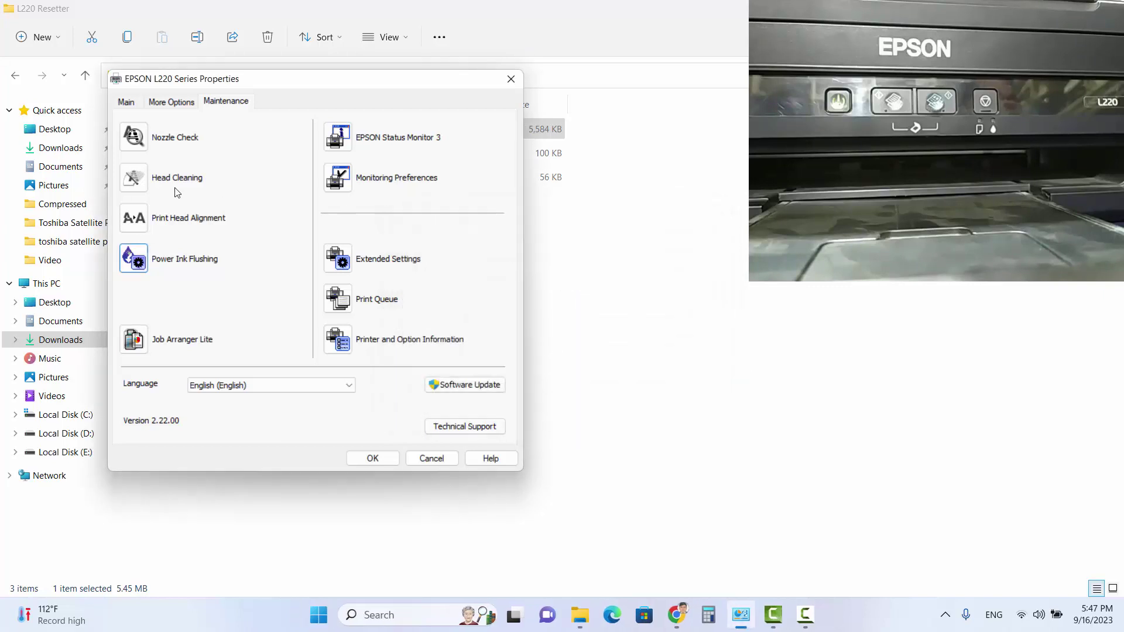
Try to print a nozzle check pattern on the EPSON L220, closing Status Monitor and the Nozzle Check utility.
left_click(134, 137)
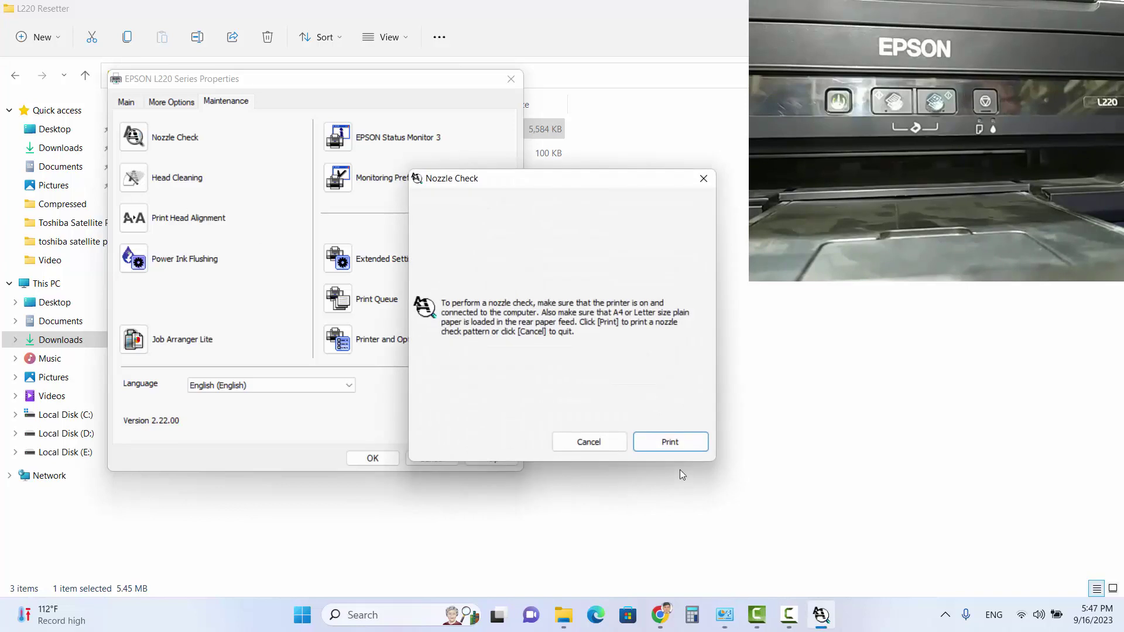
left_click(673, 440)
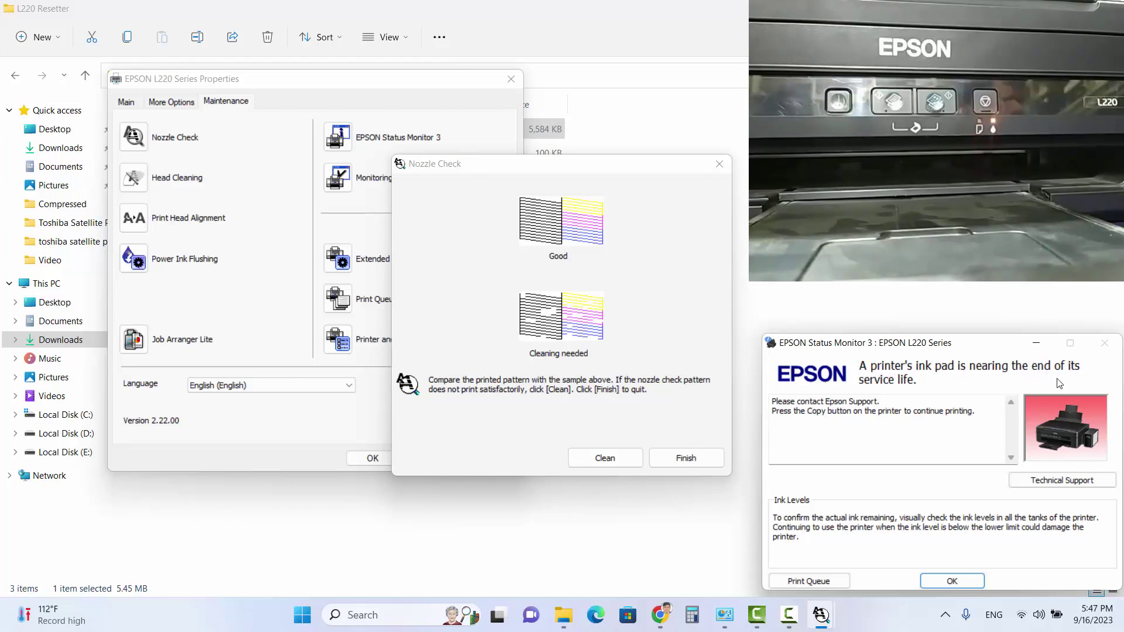
left_click(963, 582)
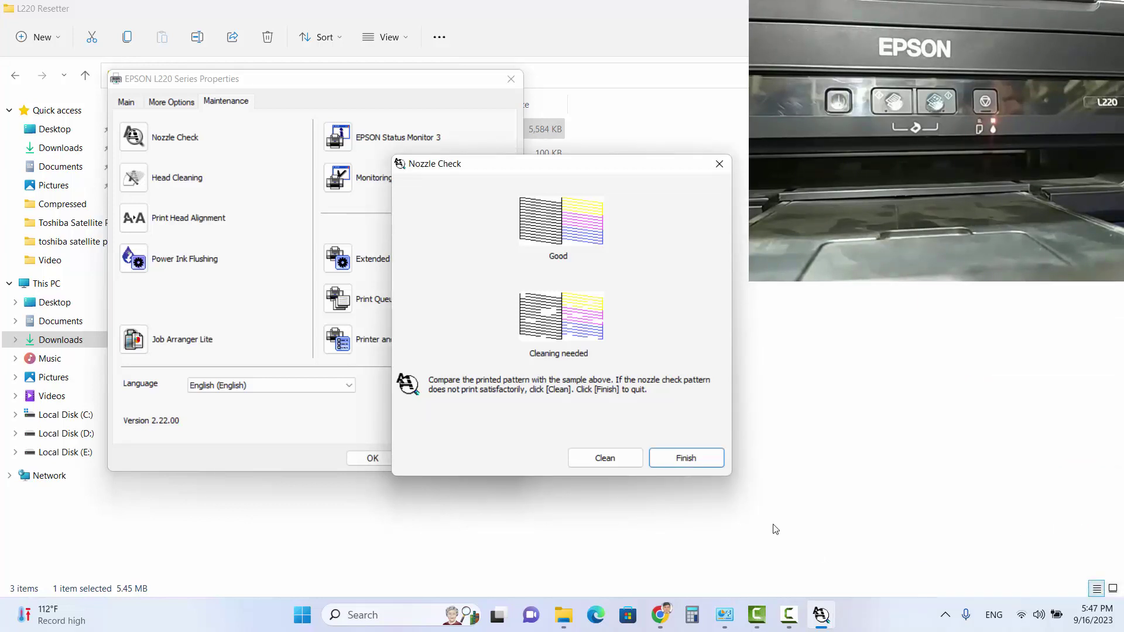
left_click(685, 458)
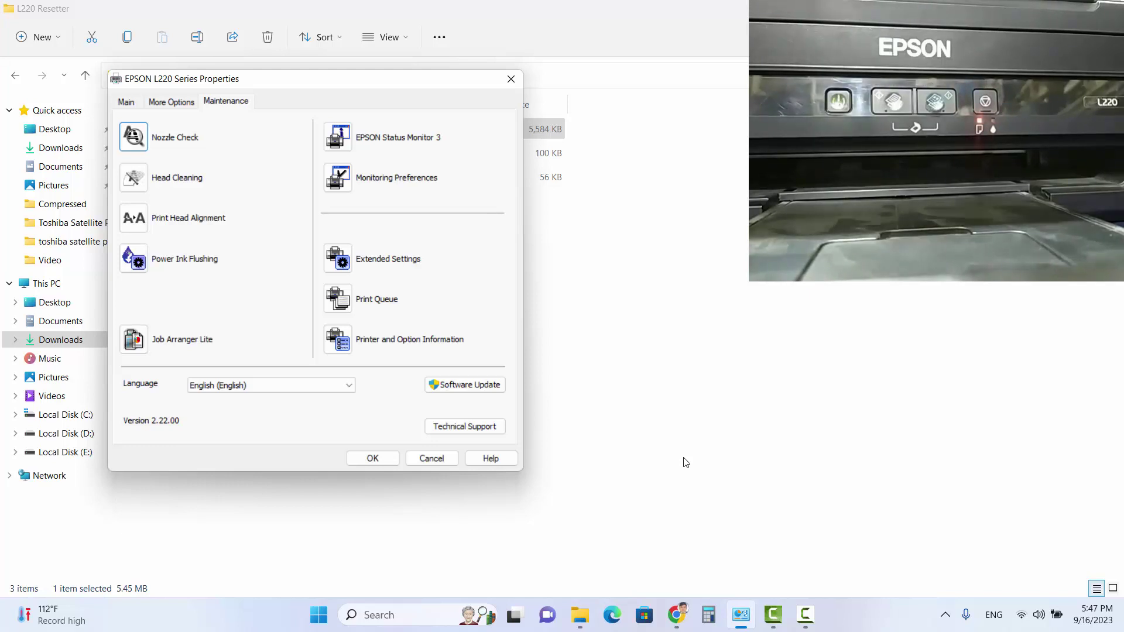
Switch to the L220 Resetter folder and run Adjprog.exe as administrator.
key("Escape")
left_click(652, 339)
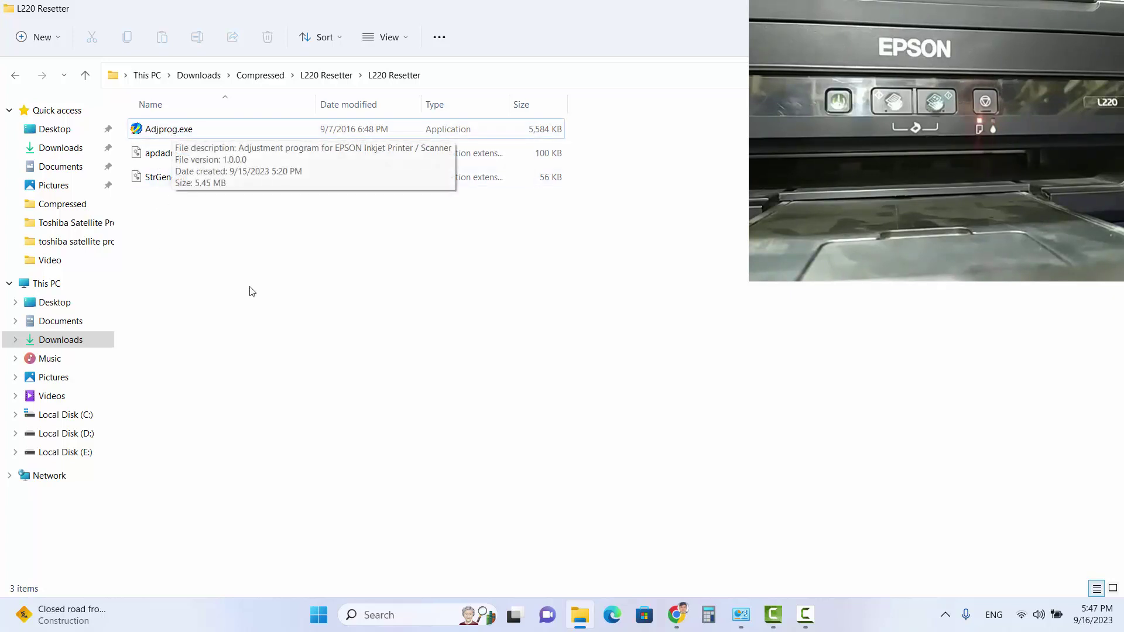
right_click(175, 133)
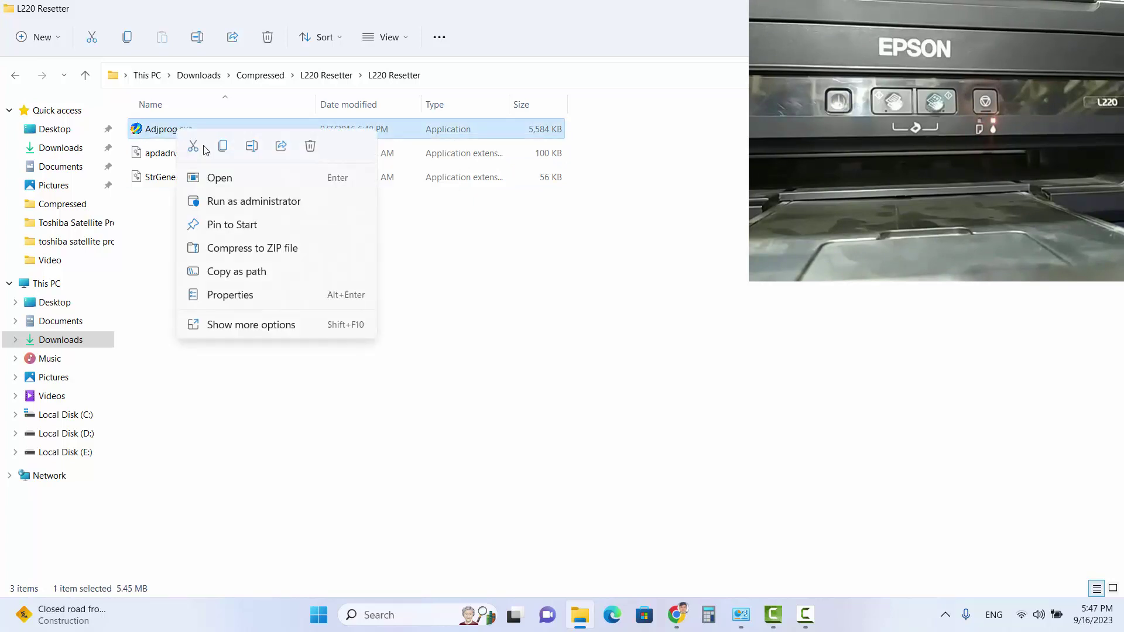
left_click(251, 202)
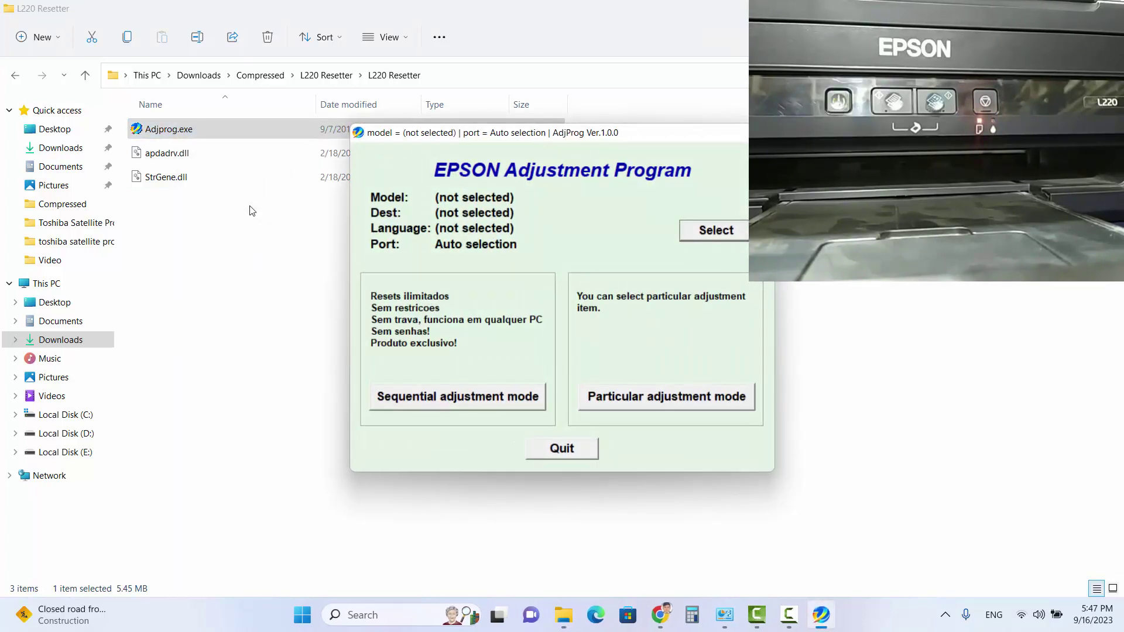
Set the adjustment program's model name to L220, keeping the port on Auto selection.
left_click(730, 234)
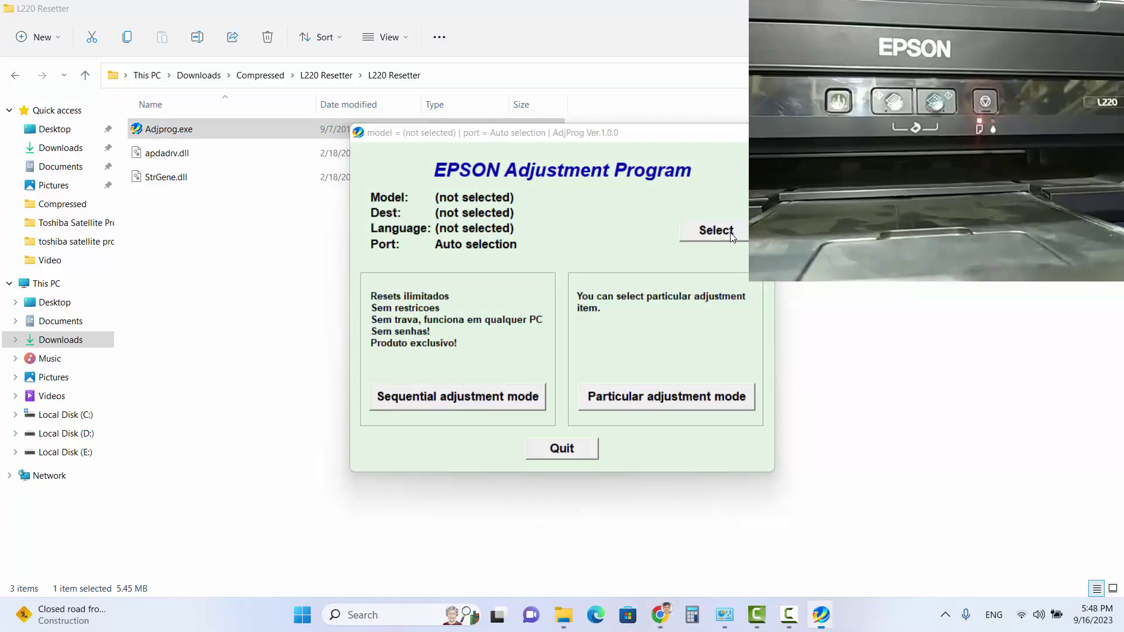
left_click(716, 264)
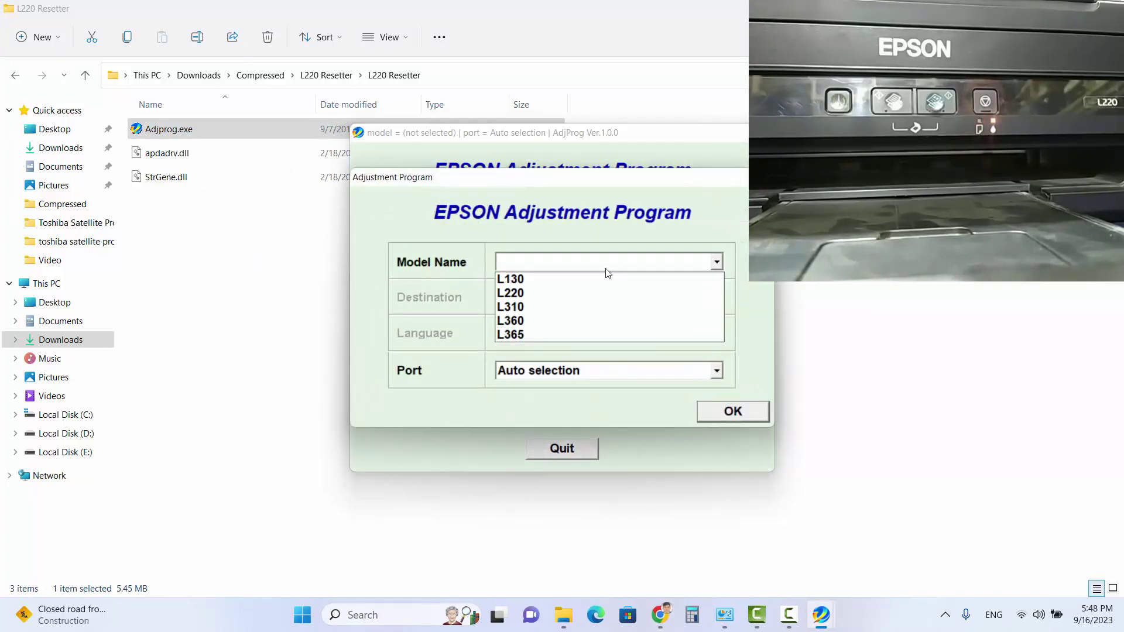
left_click(557, 295)
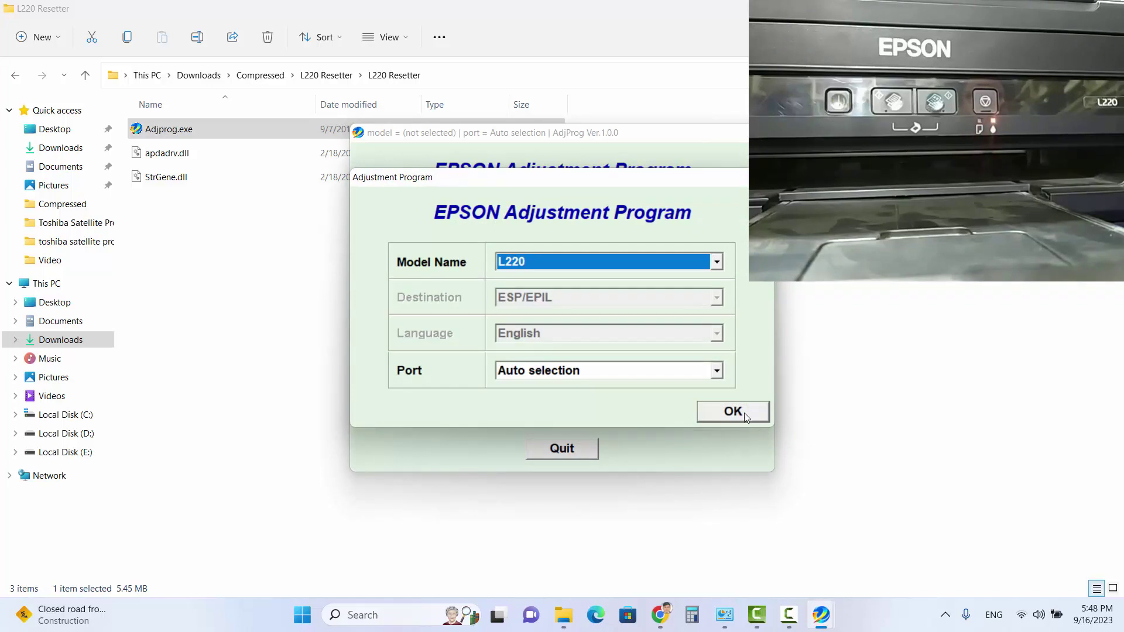
left_click(723, 419)
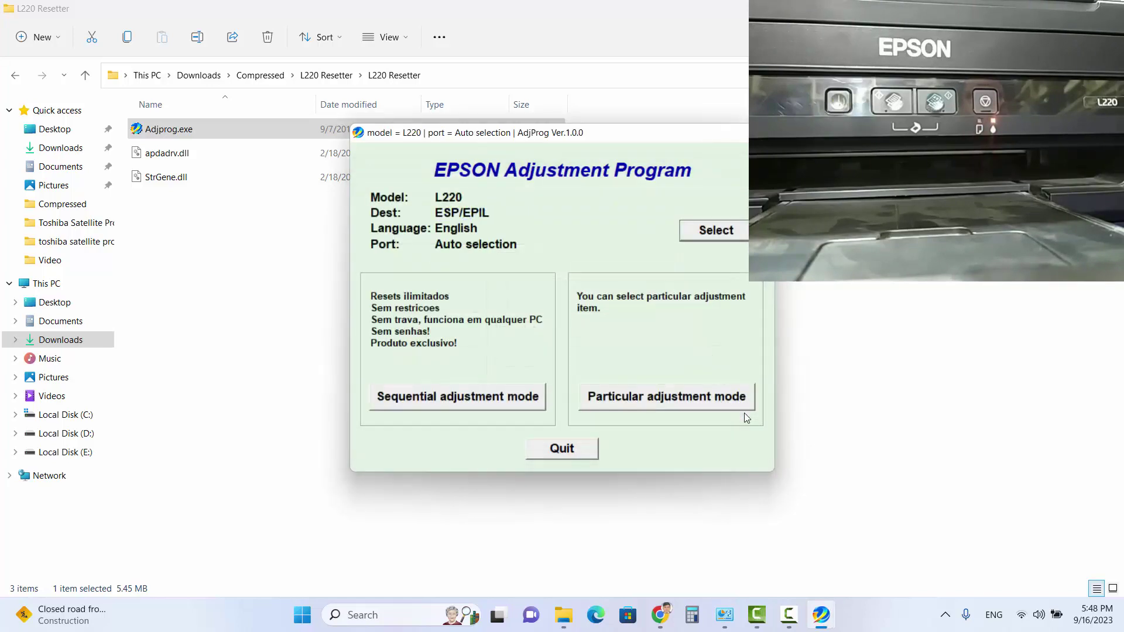
Open the Waste ink pad counter maintenance item in Particular adjustment mode.
left_click(692, 400)
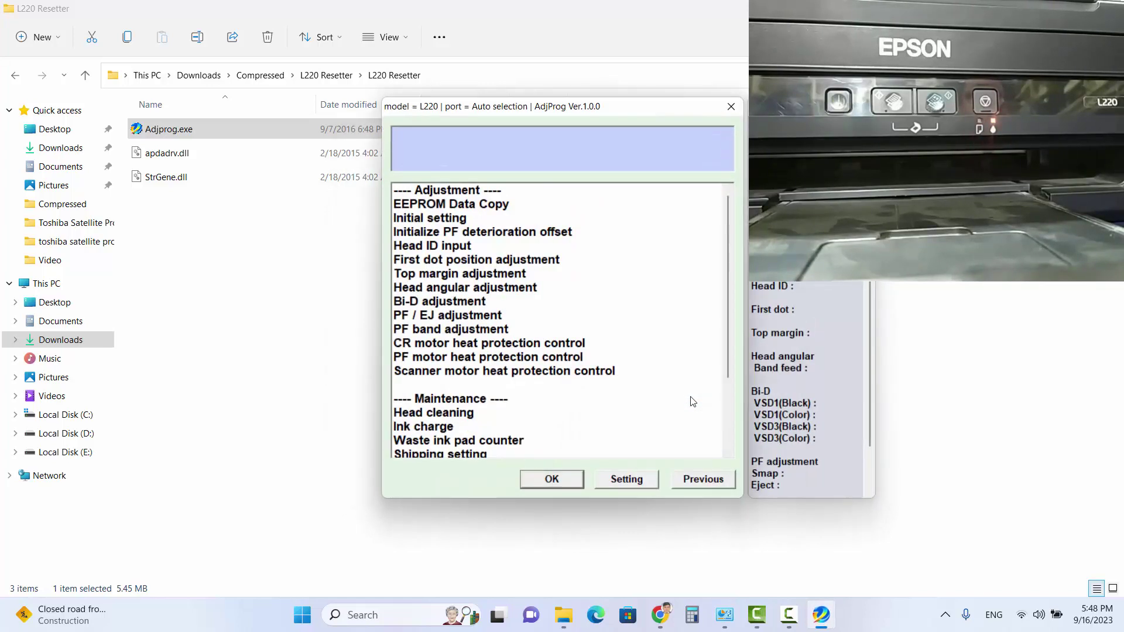
left_click(422, 440)
left_click(567, 479)
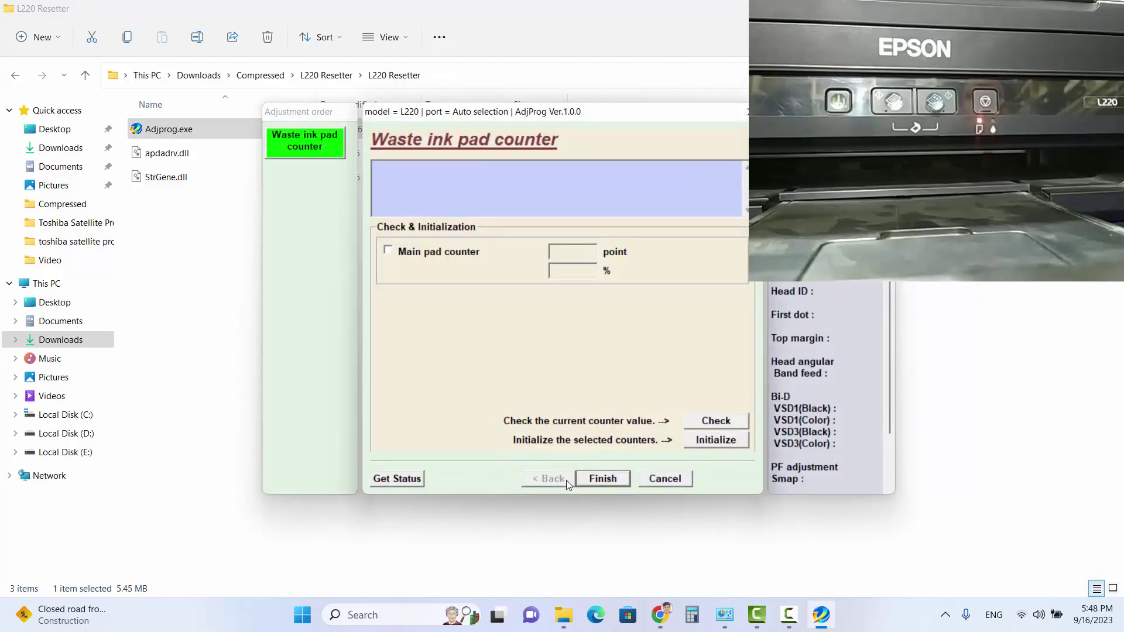
Select the main pad counter and check its current value, repeating the check after each communication error.
left_click(387, 250)
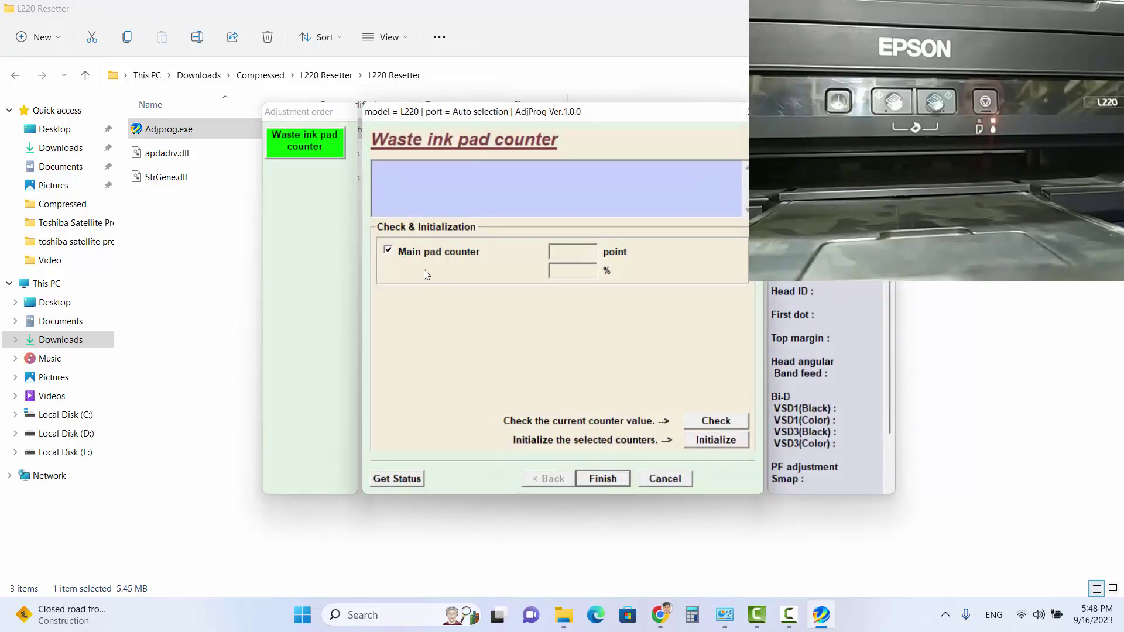
left_click(717, 421)
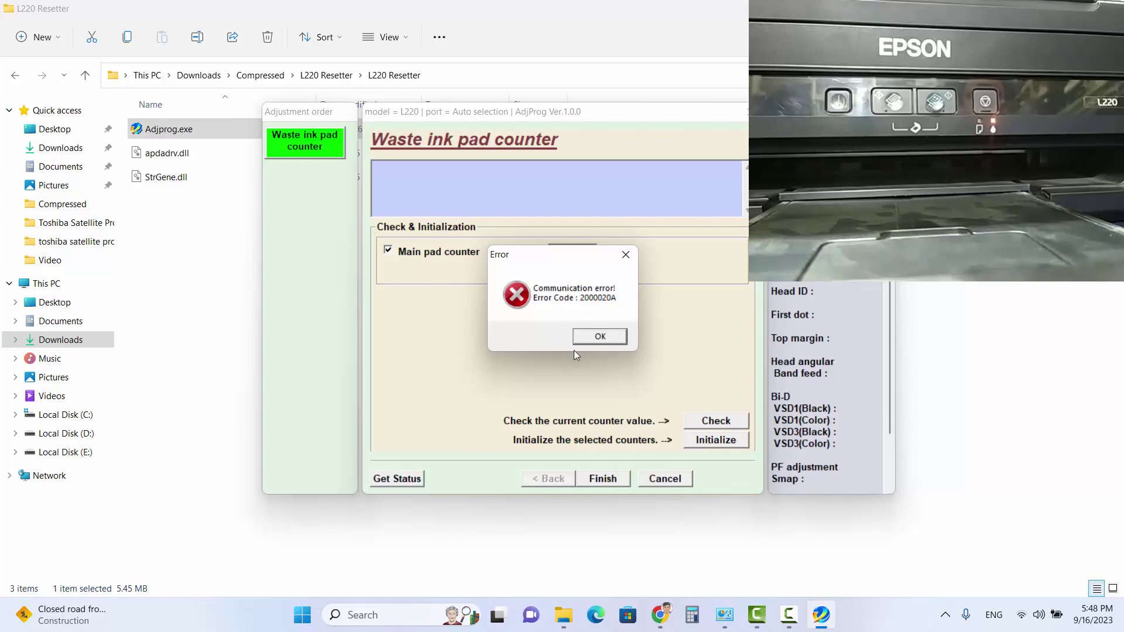
left_click(609, 340)
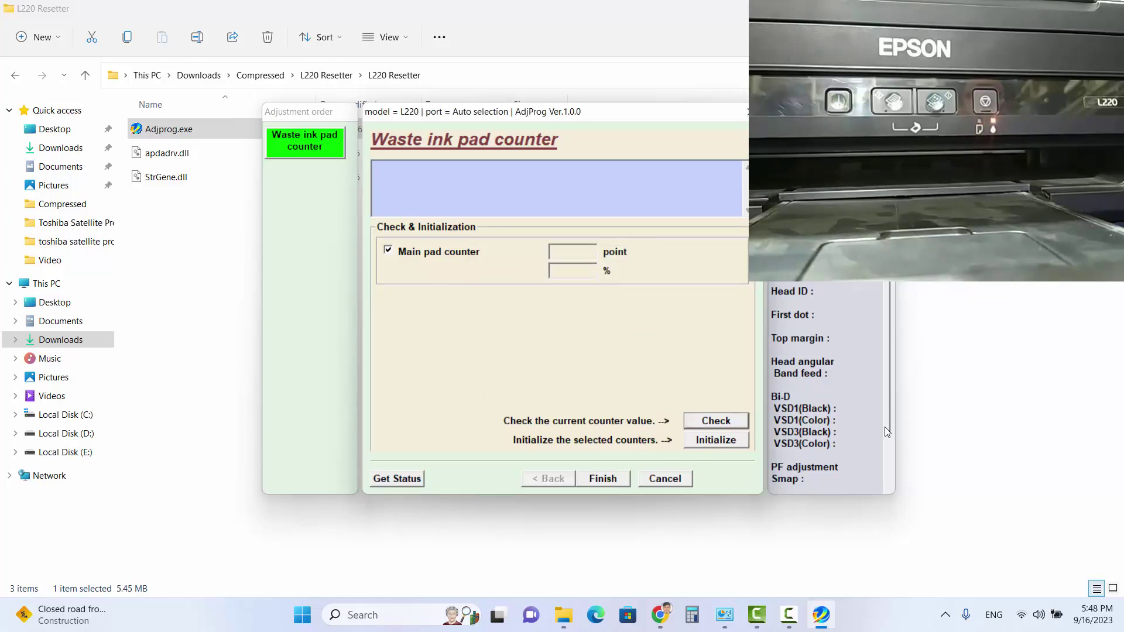
left_click(719, 421)
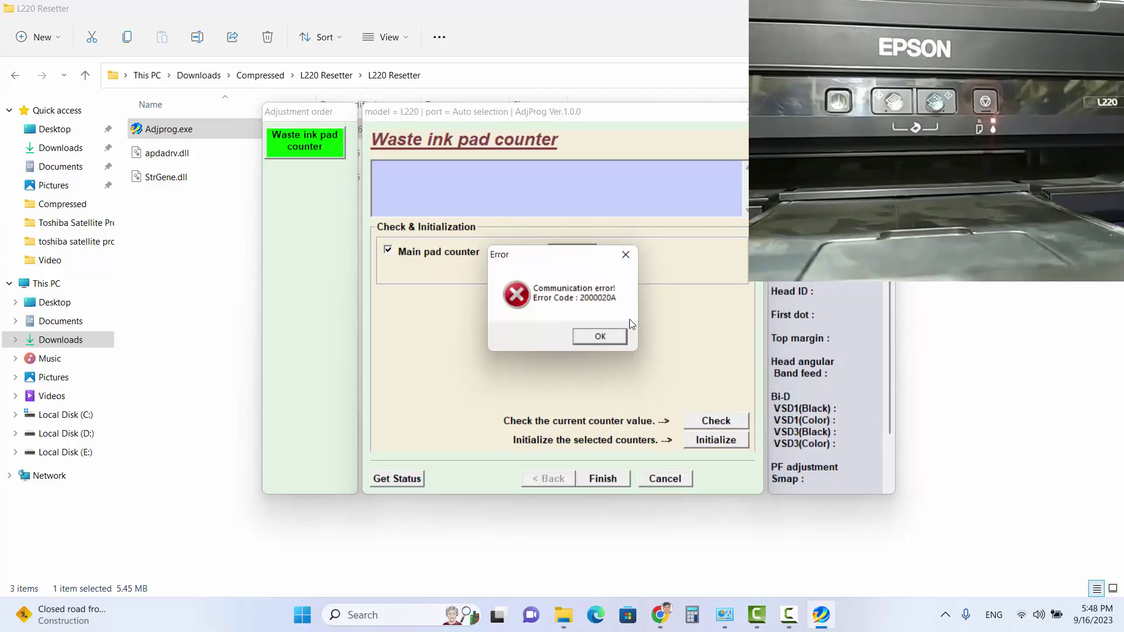
left_click(603, 337)
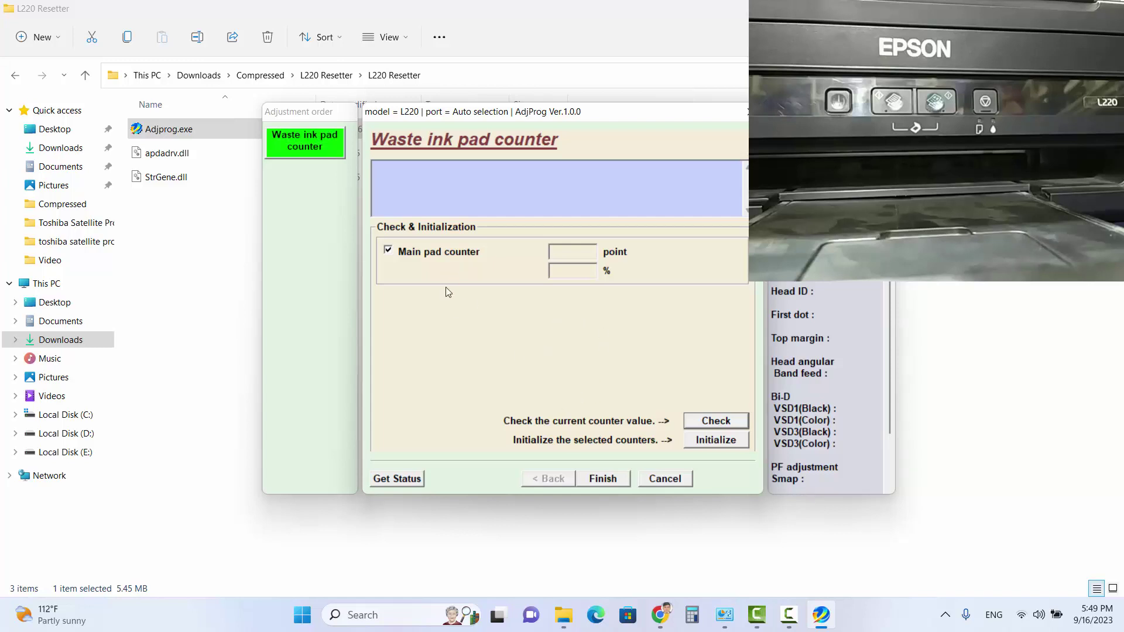
left_click(722, 423)
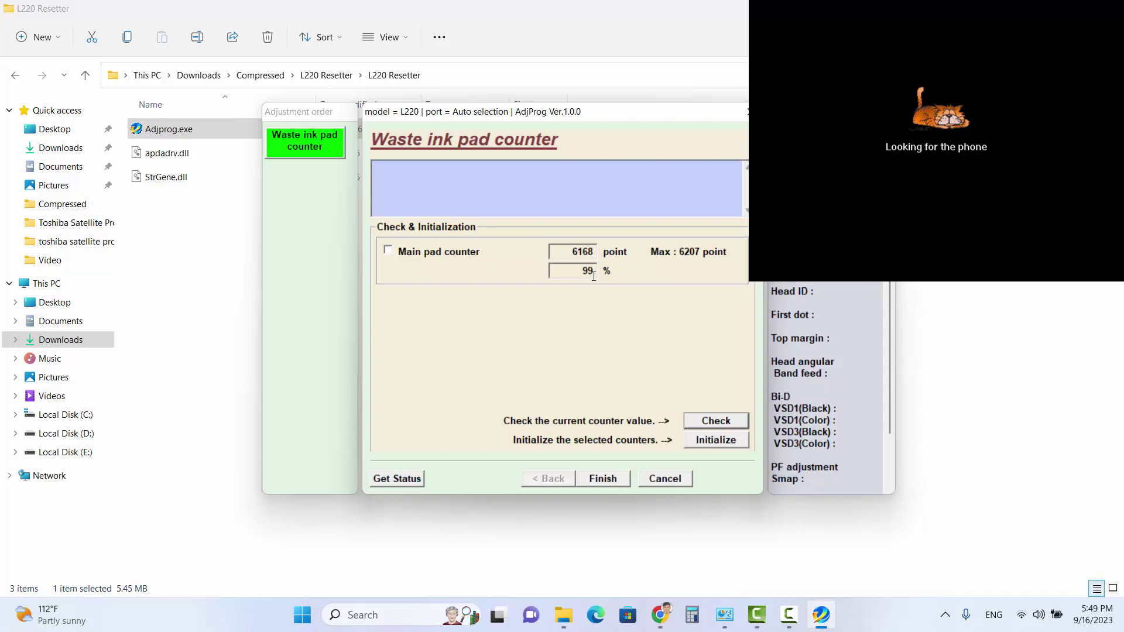
Initialize the main pad counter, dismiss the communication error and check the counter value again.
left_click(388, 251)
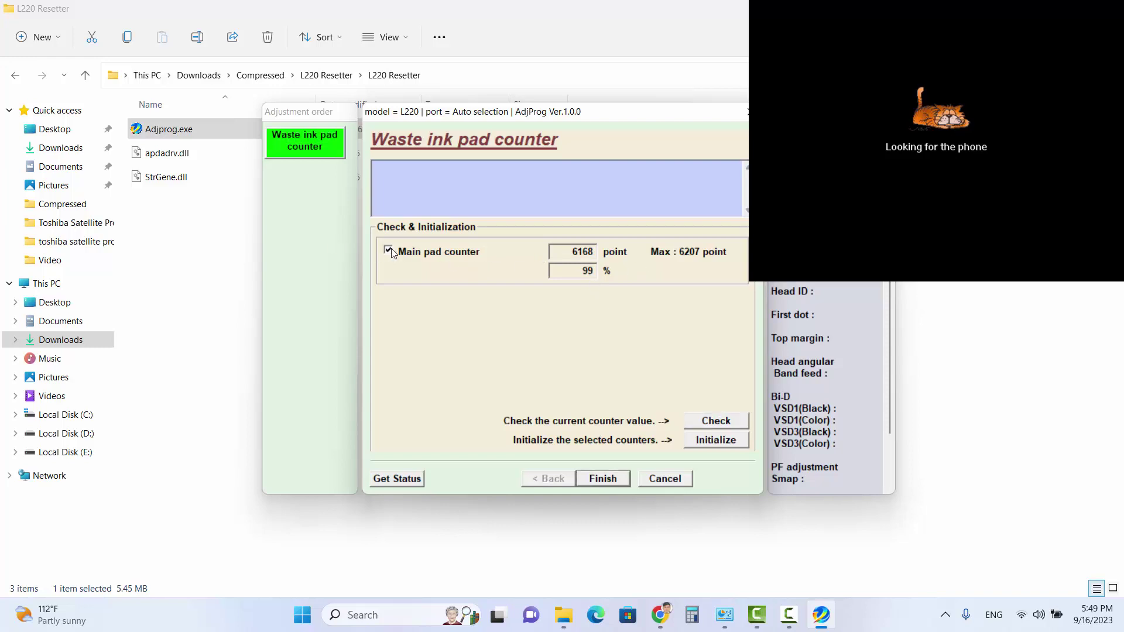
left_click(735, 446)
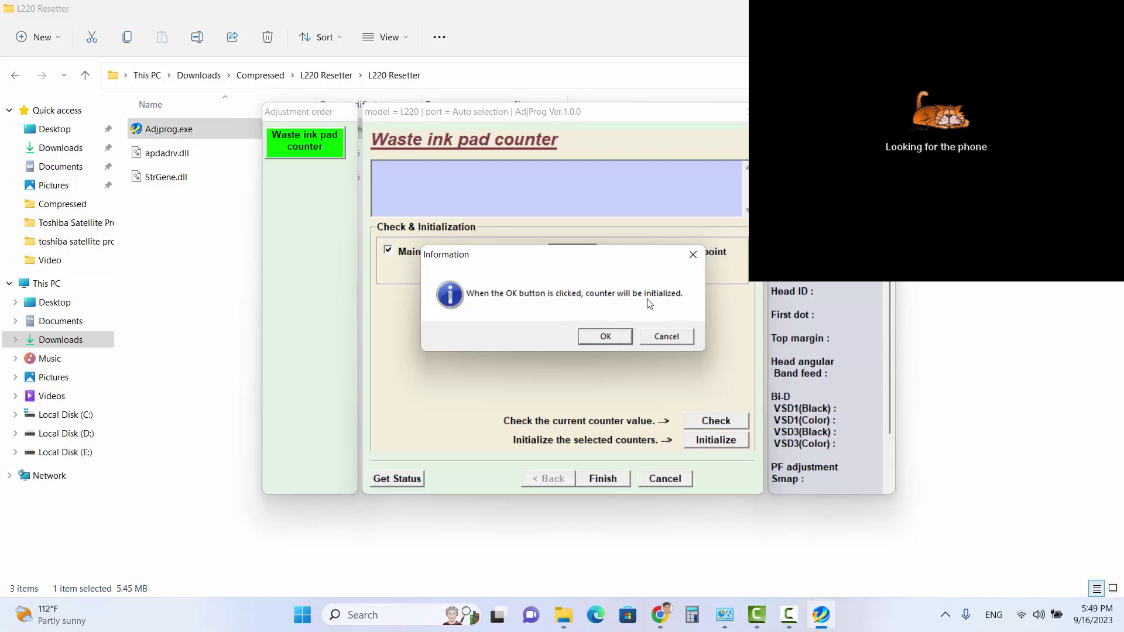
left_click(615, 338)
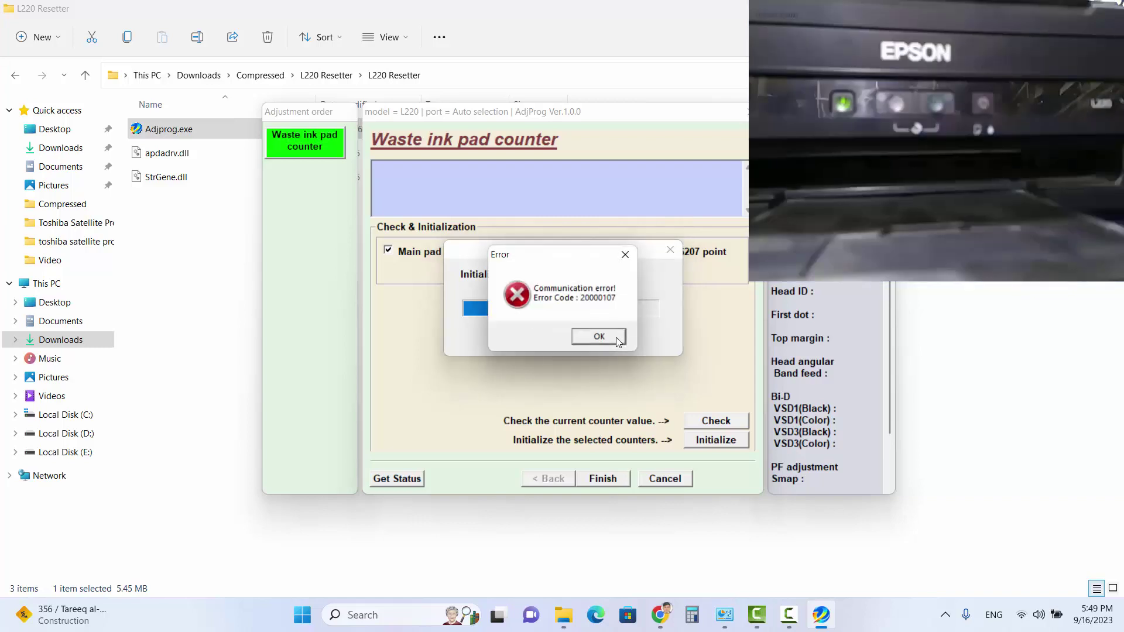
left_click(617, 339)
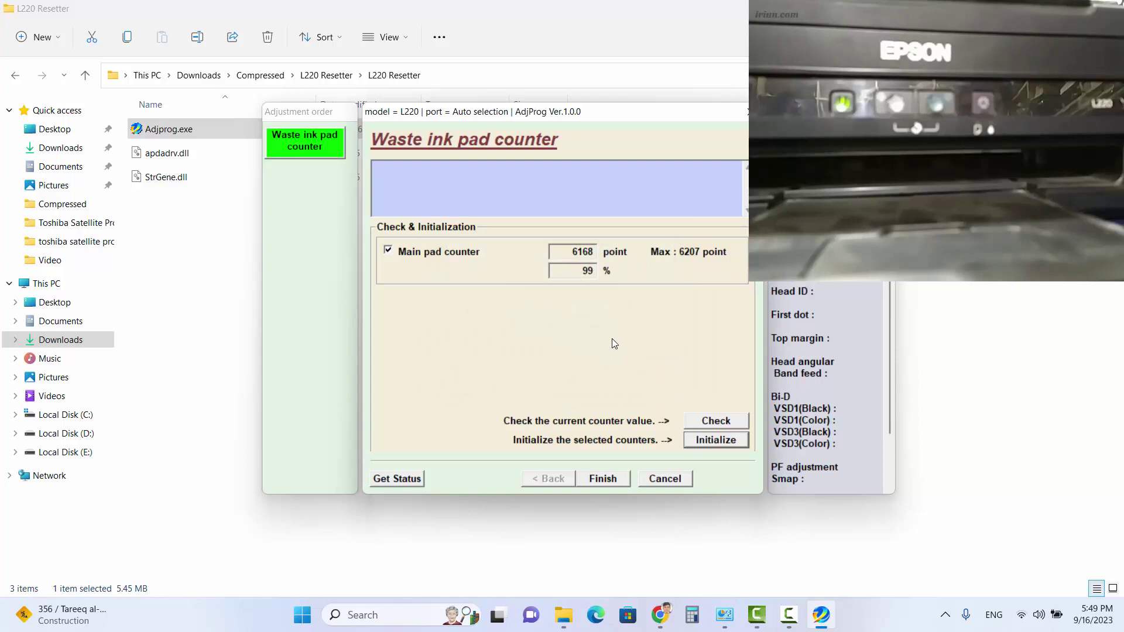
left_click(387, 251)
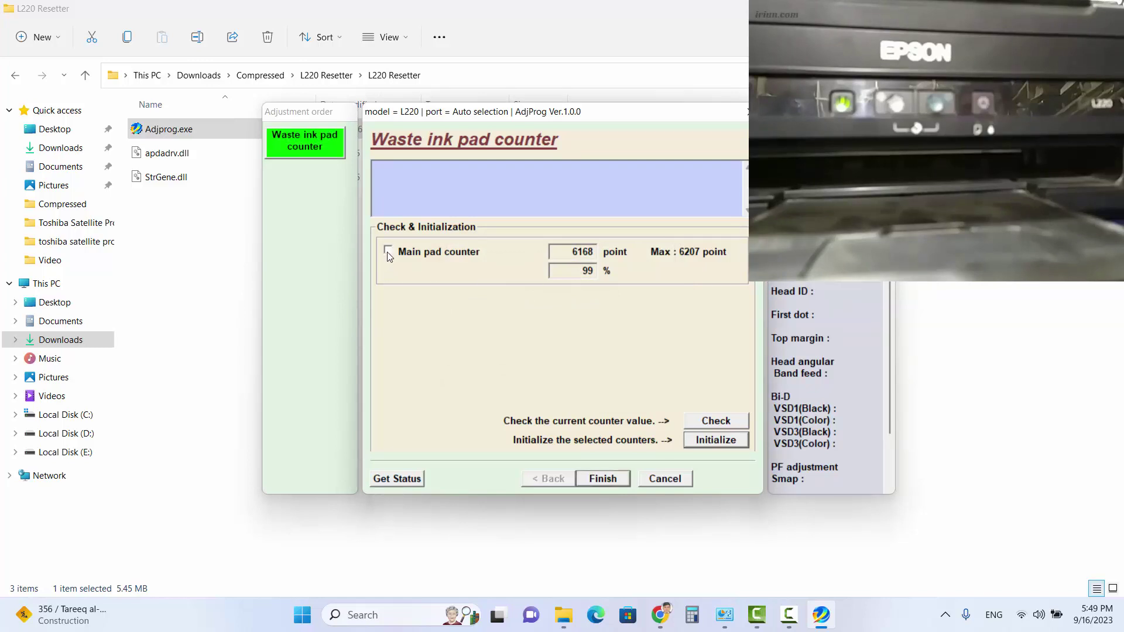
left_click(726, 424)
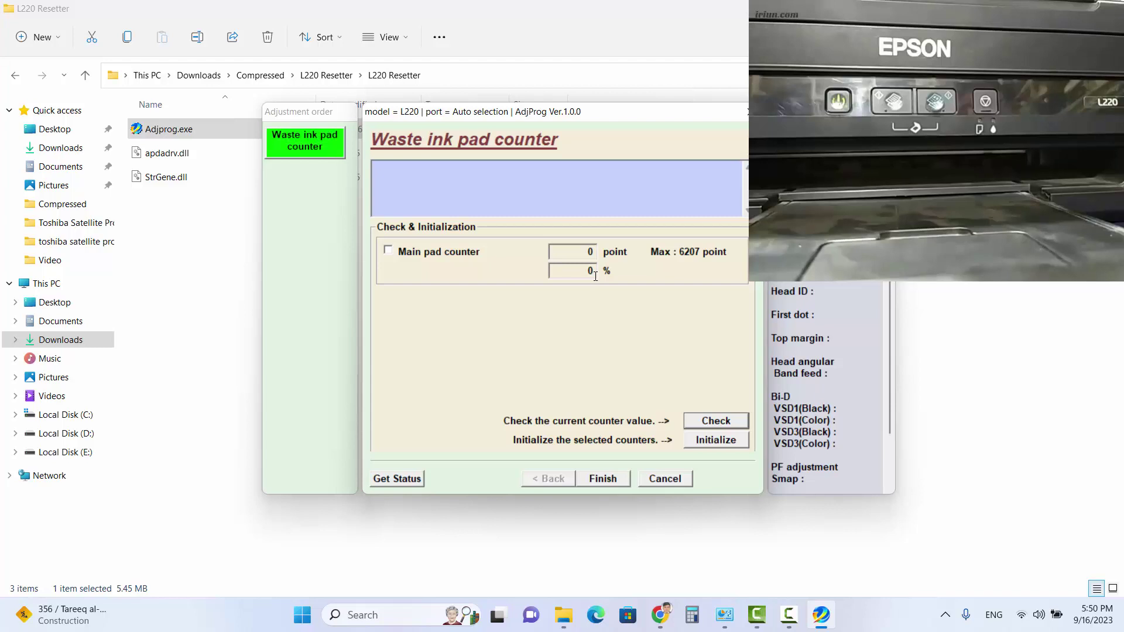
left_click(759, 618)
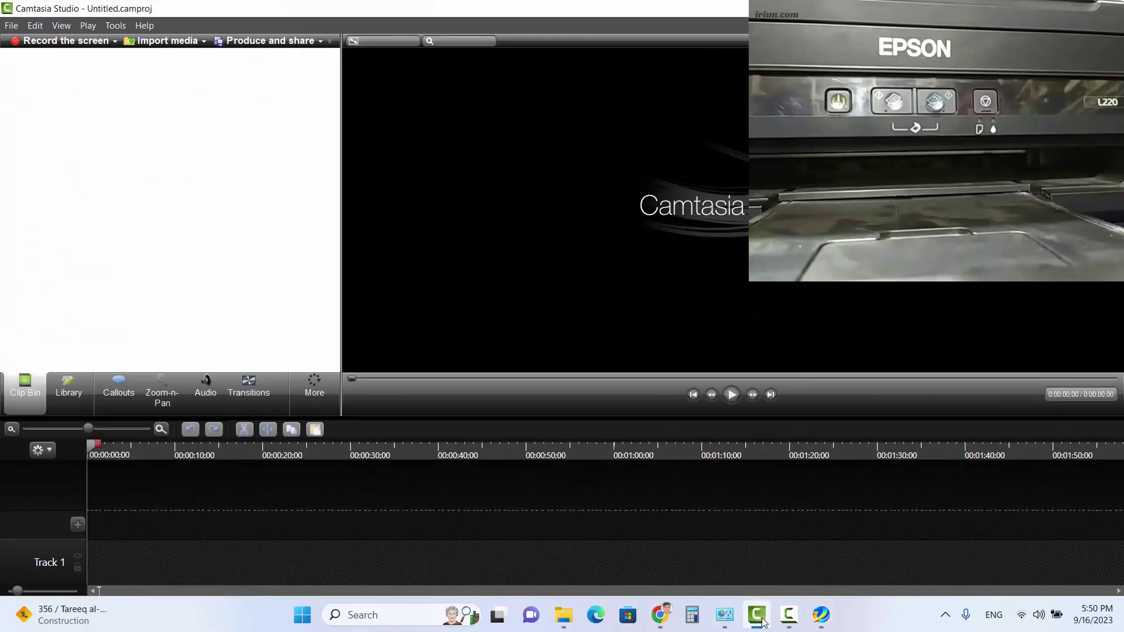
left_click(760, 617)
left_click(798, 618)
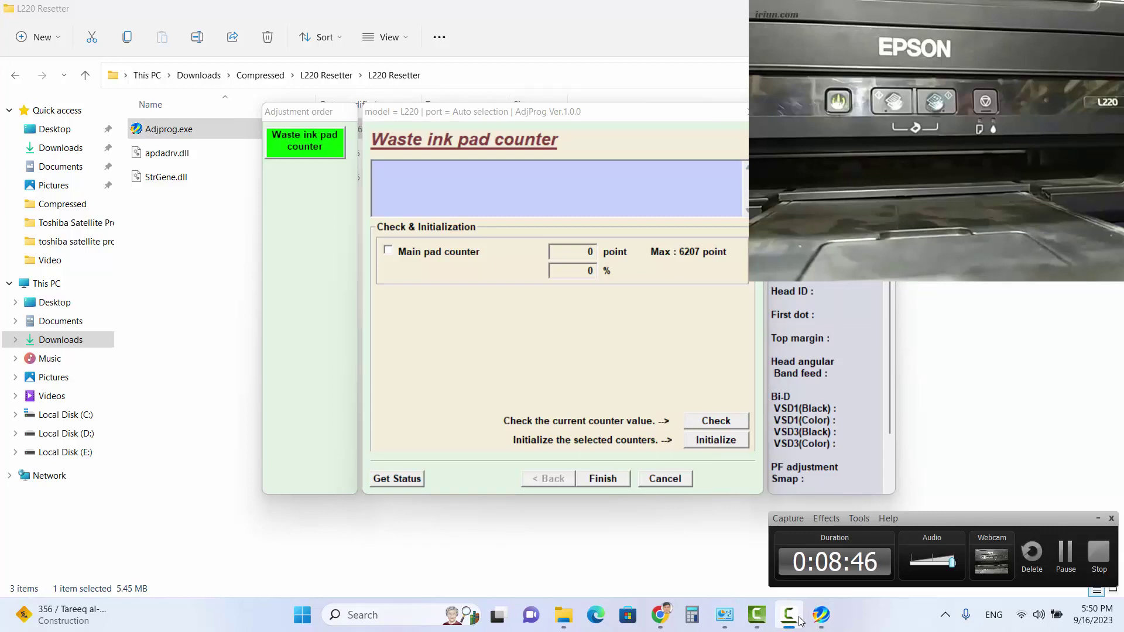
left_click(800, 620)
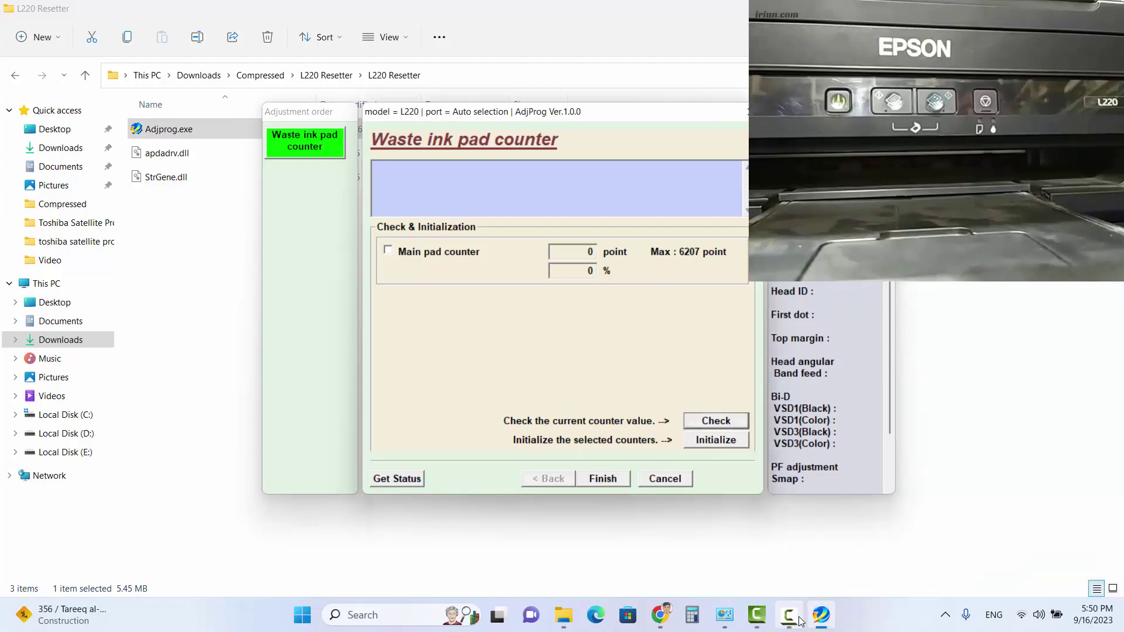
Finish the waste ink pad counter adjustment, return to the main window and quit the adjustment program.
left_click(620, 480)
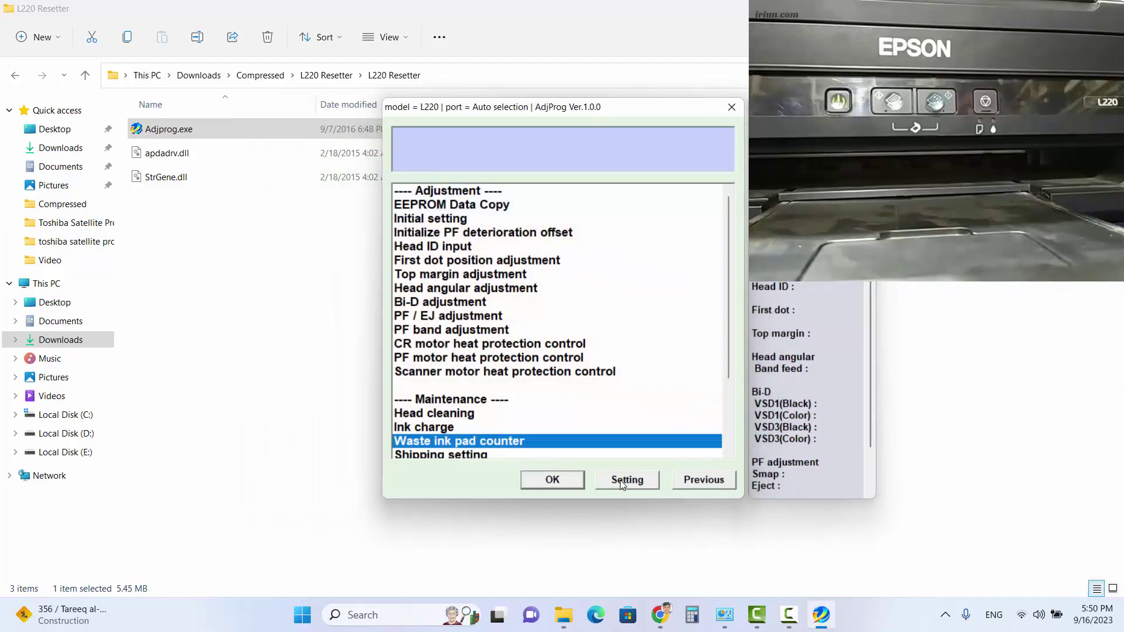
left_click(558, 480)
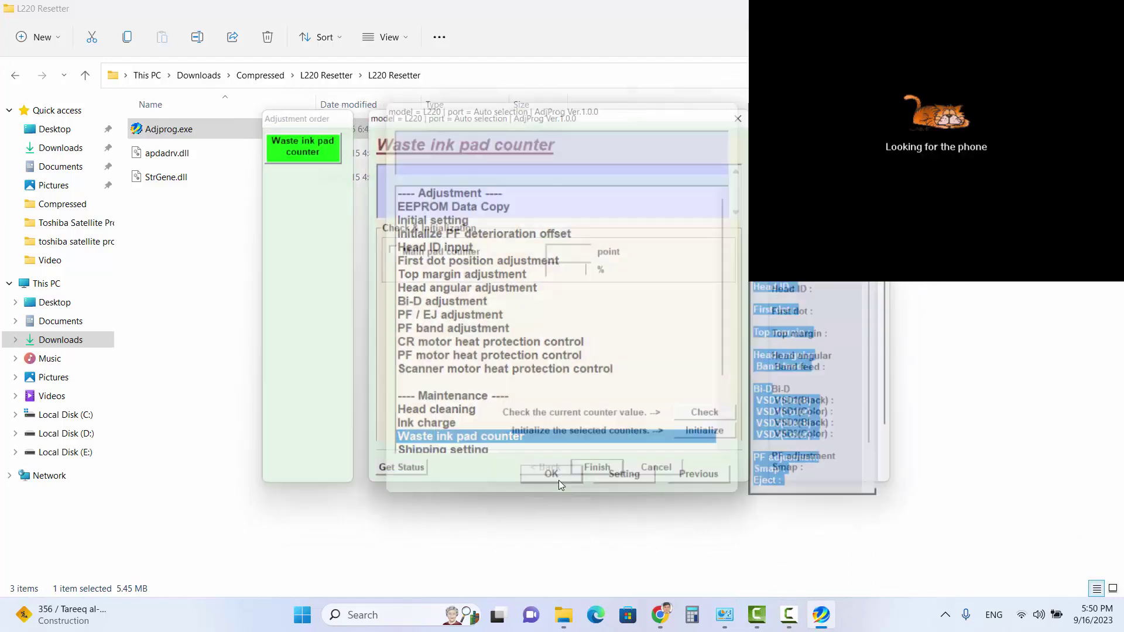
left_click(621, 481)
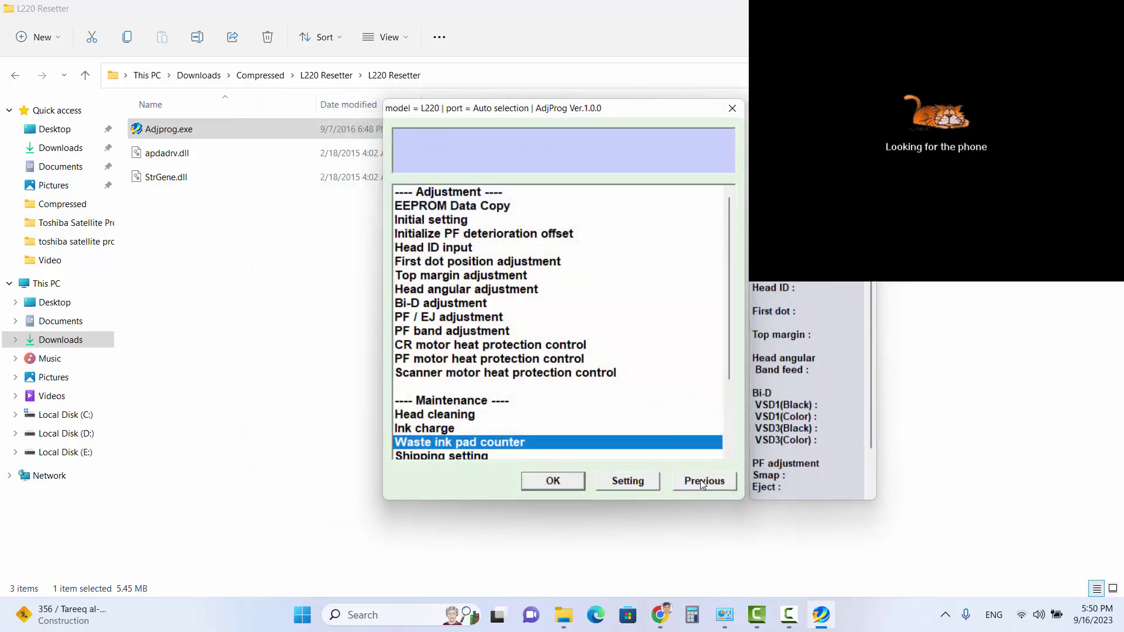
left_click(702, 479)
left_click(574, 456)
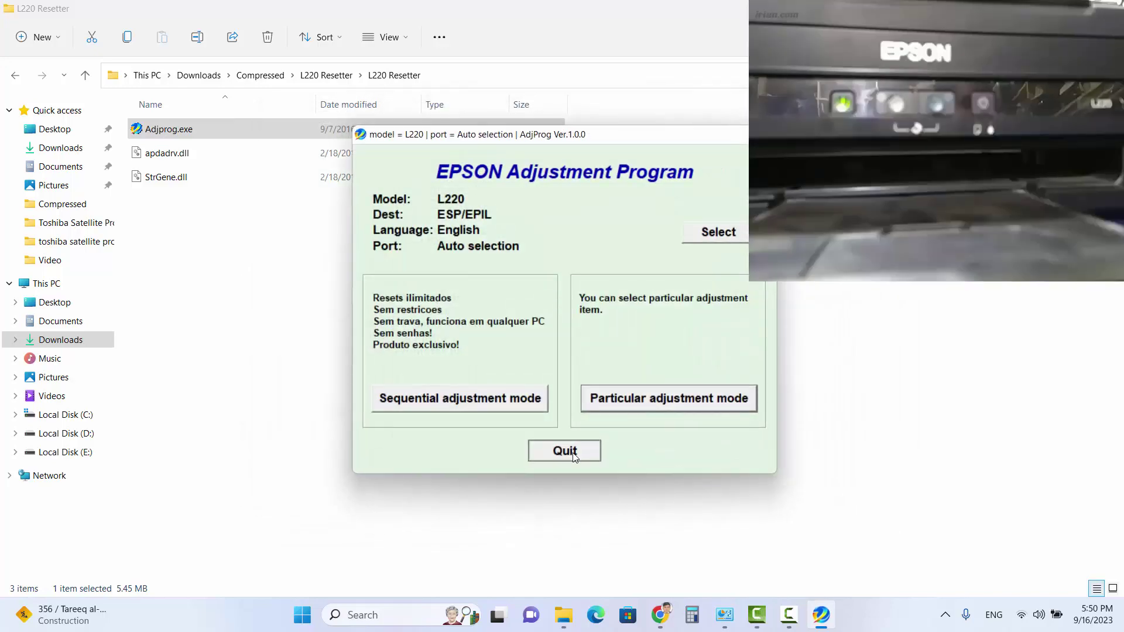
Switch to the EPSON L220 Series Properties window, print a nozzle check pattern and finish the check.
left_click(741, 618)
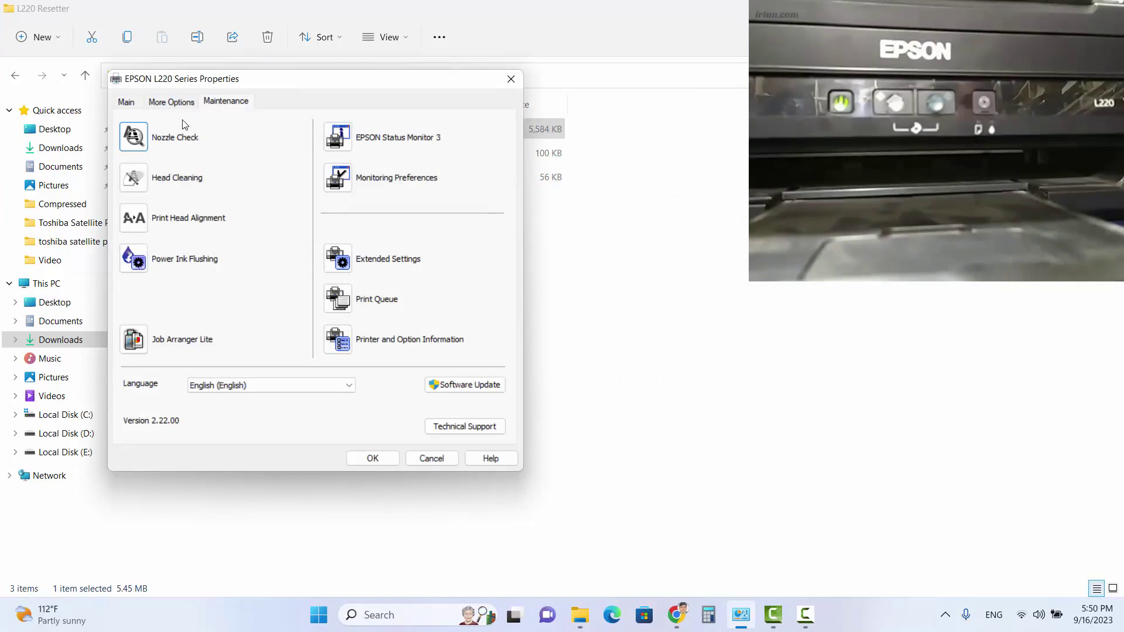
left_click(144, 138)
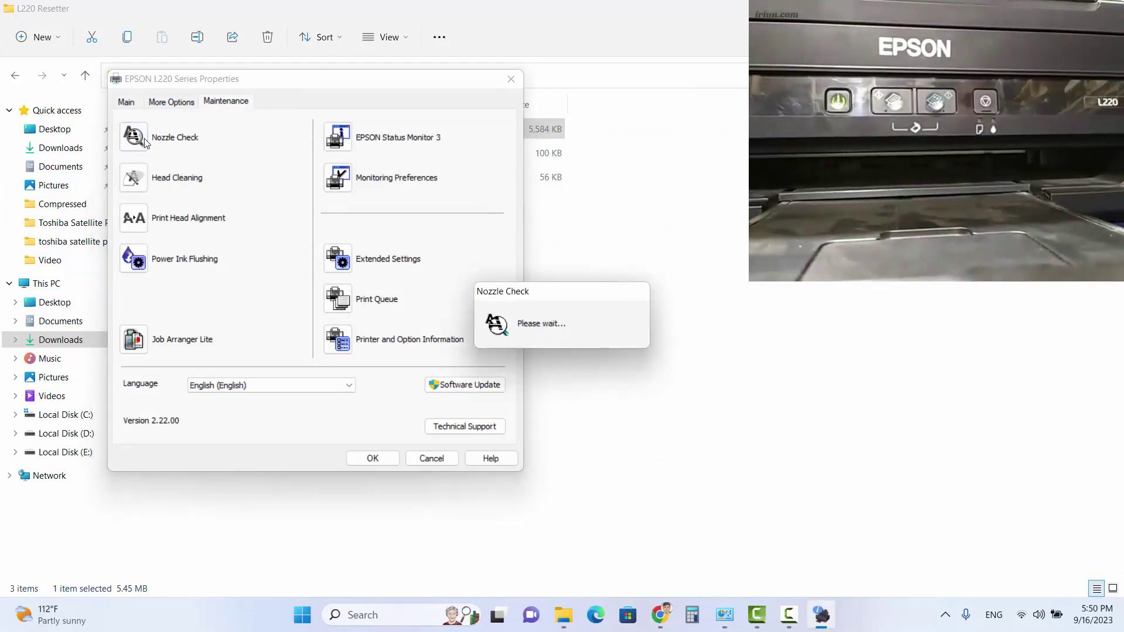
left_click(670, 446)
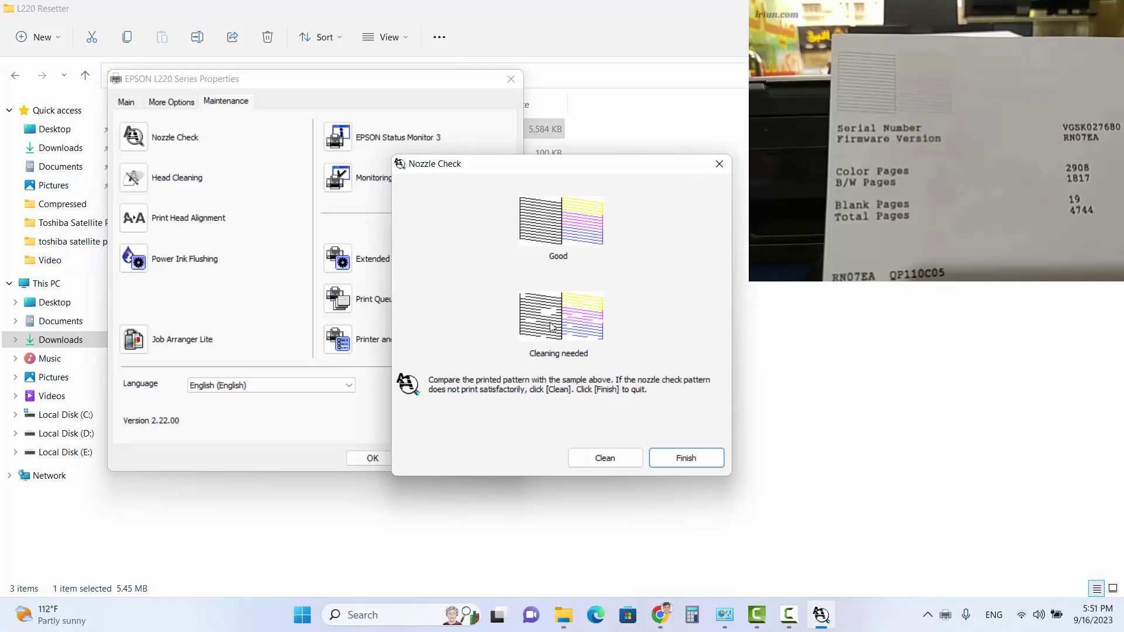
left_click(690, 461)
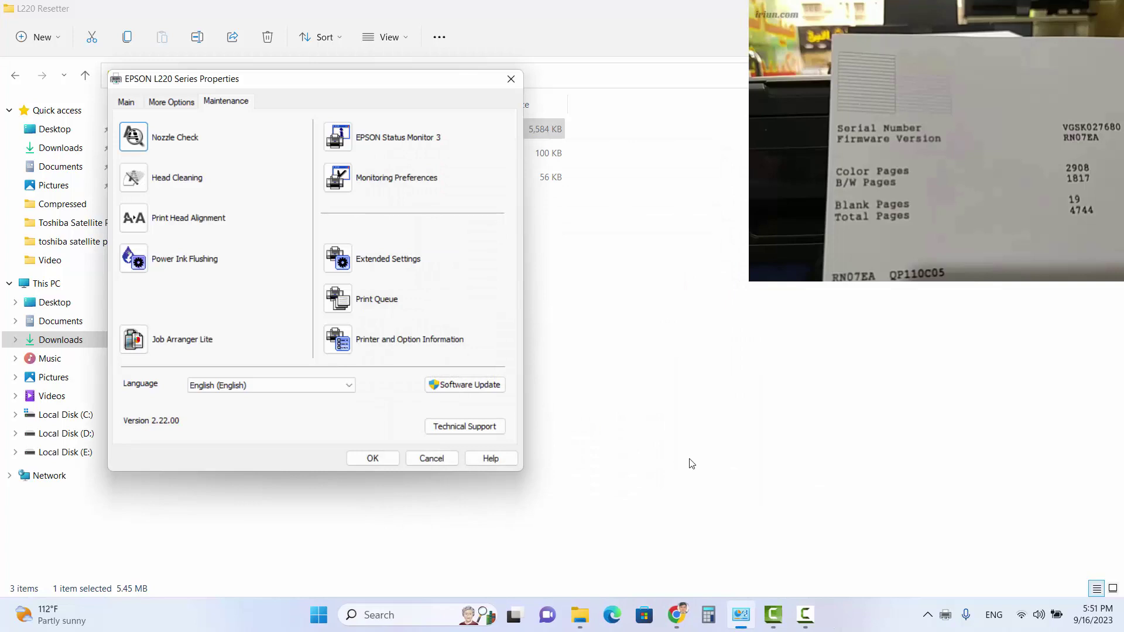
left_click(773, 614)
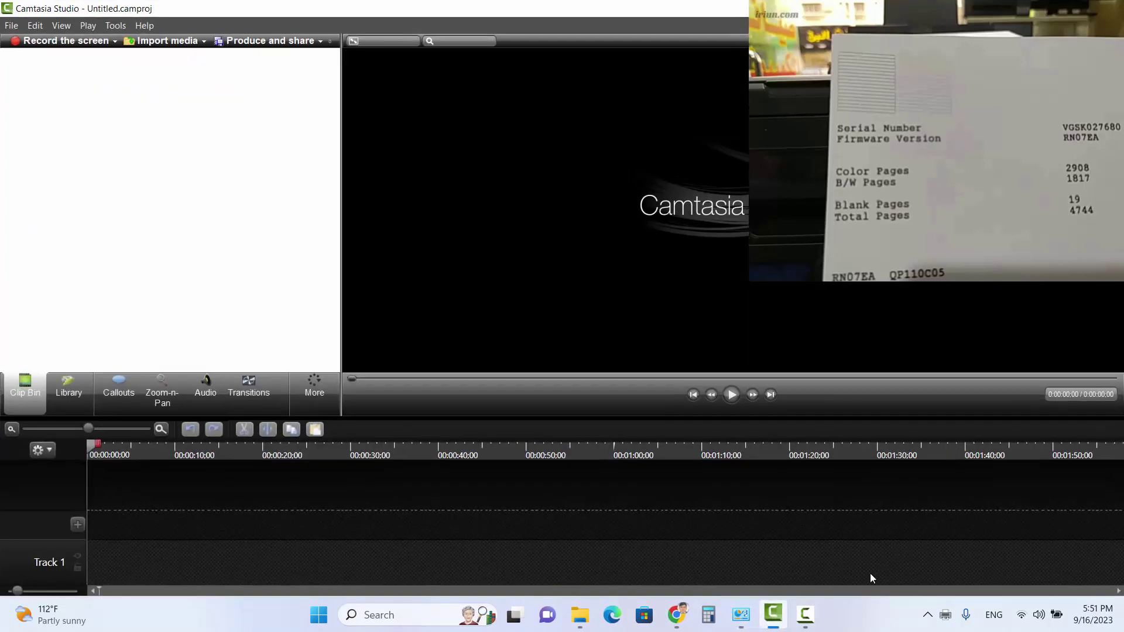